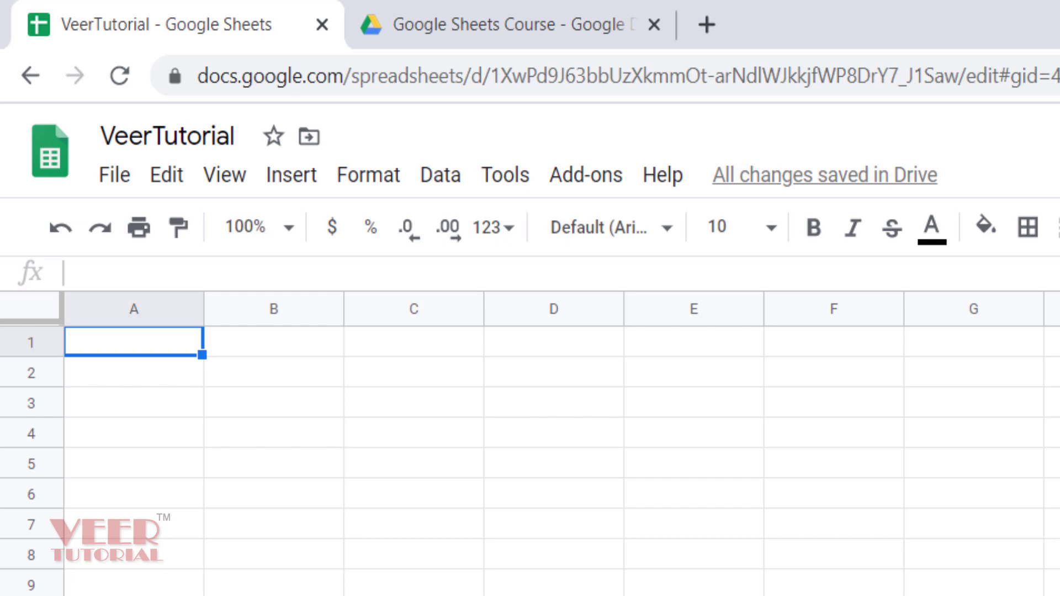
type("Employee")
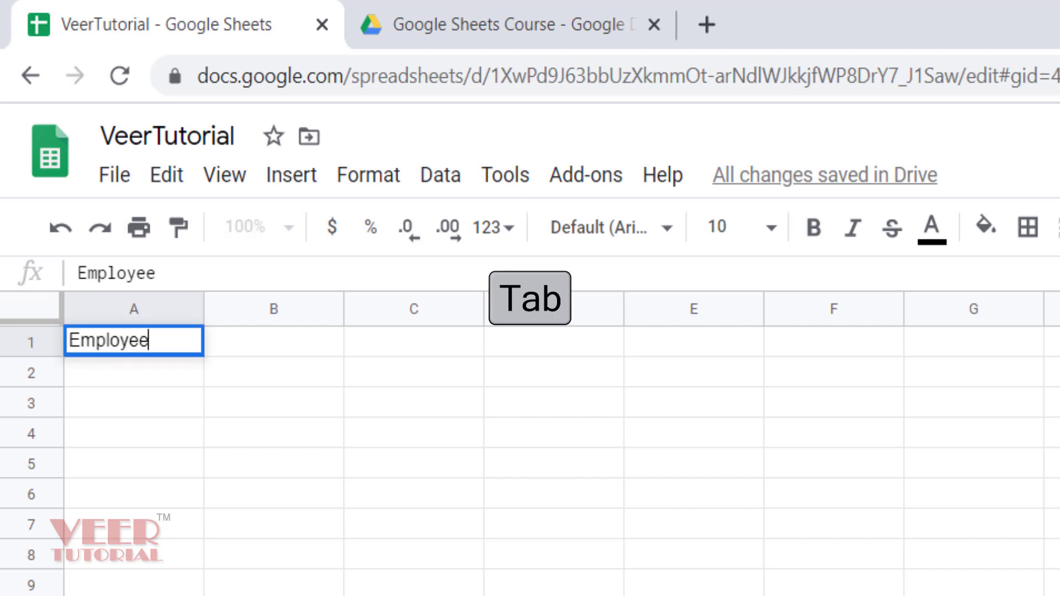
type(" Code")
- Enter the headers Employee Code, Name, DOB and Salary across A1:D1
key("Tab")
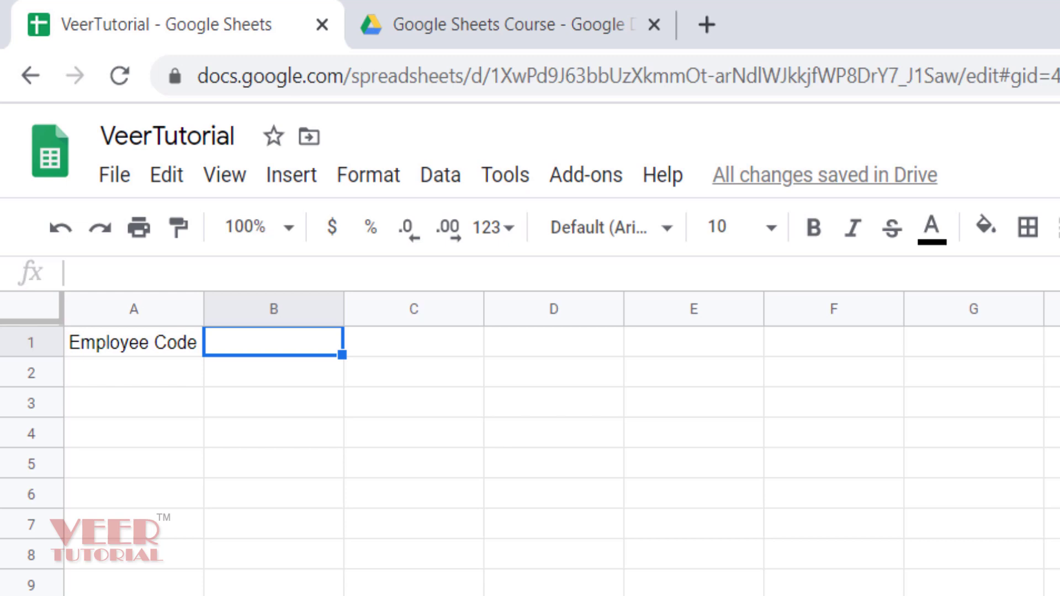
type("Name")
key("Tab")
type("D")
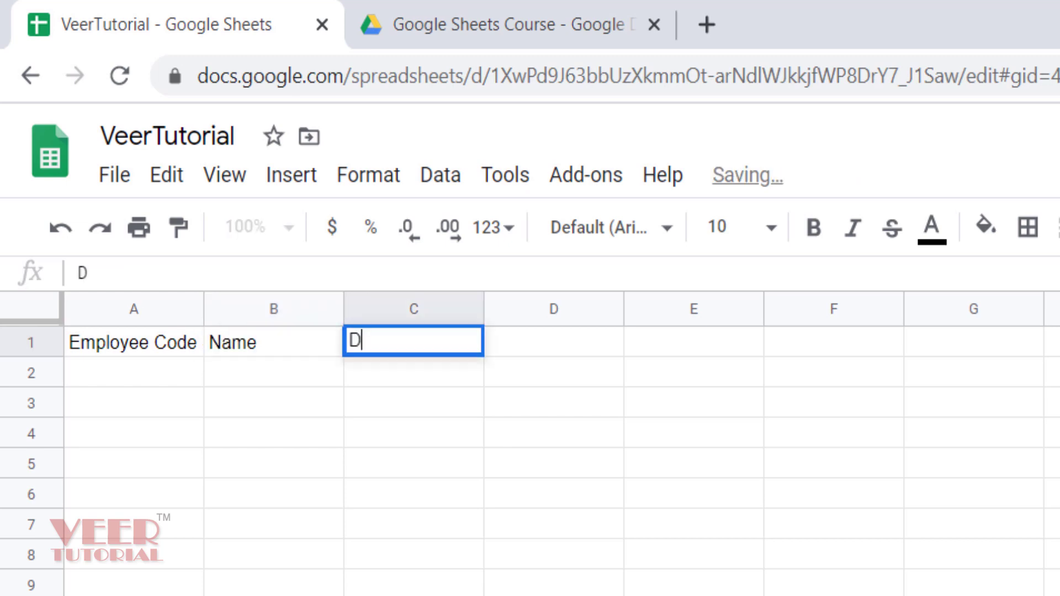
type("OB")
key("Tab")
type("Sa")
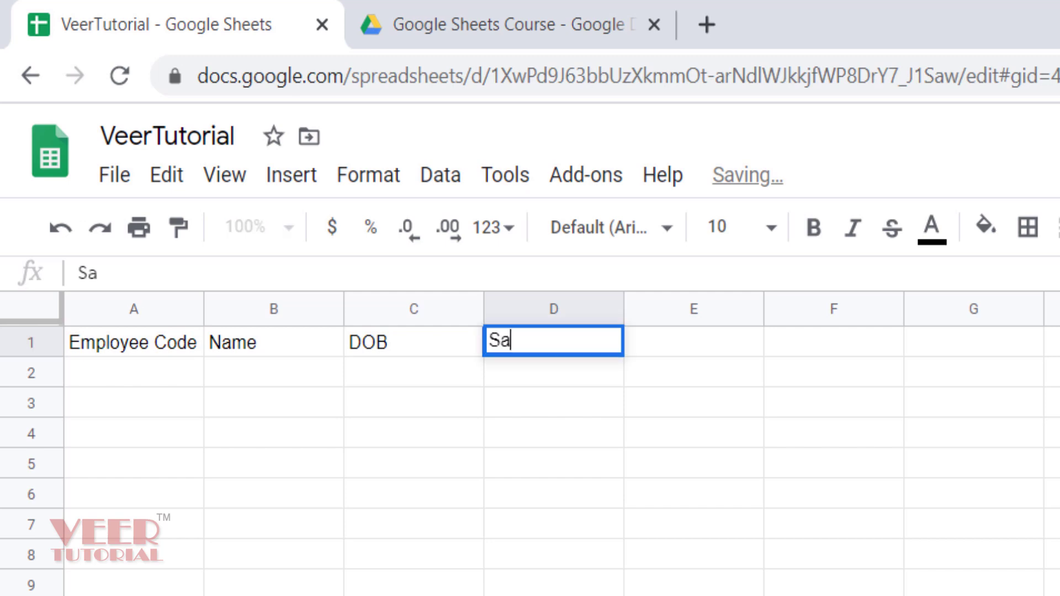
type("lary")
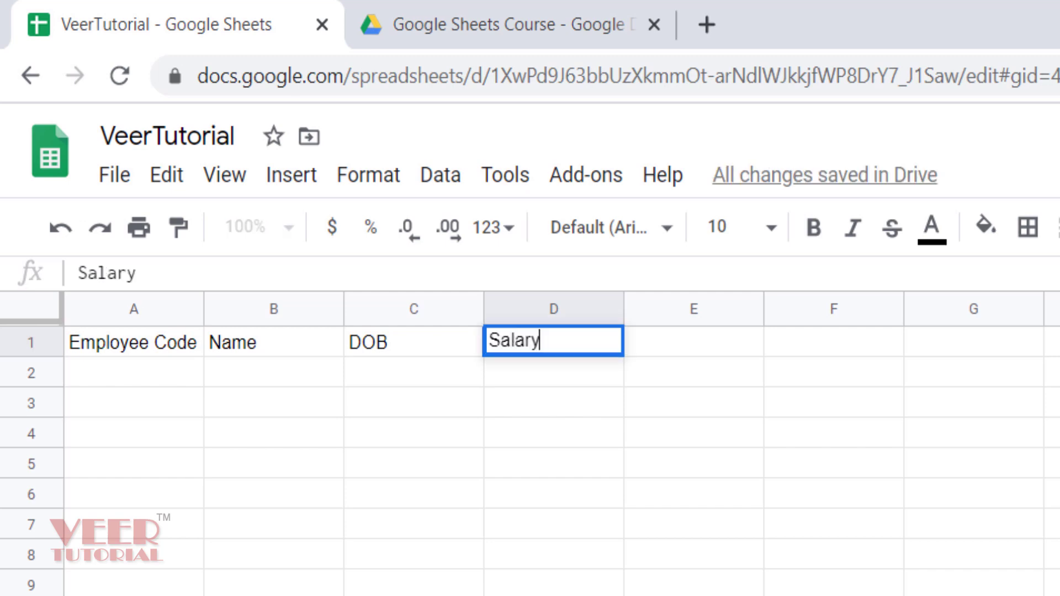
key("Return")
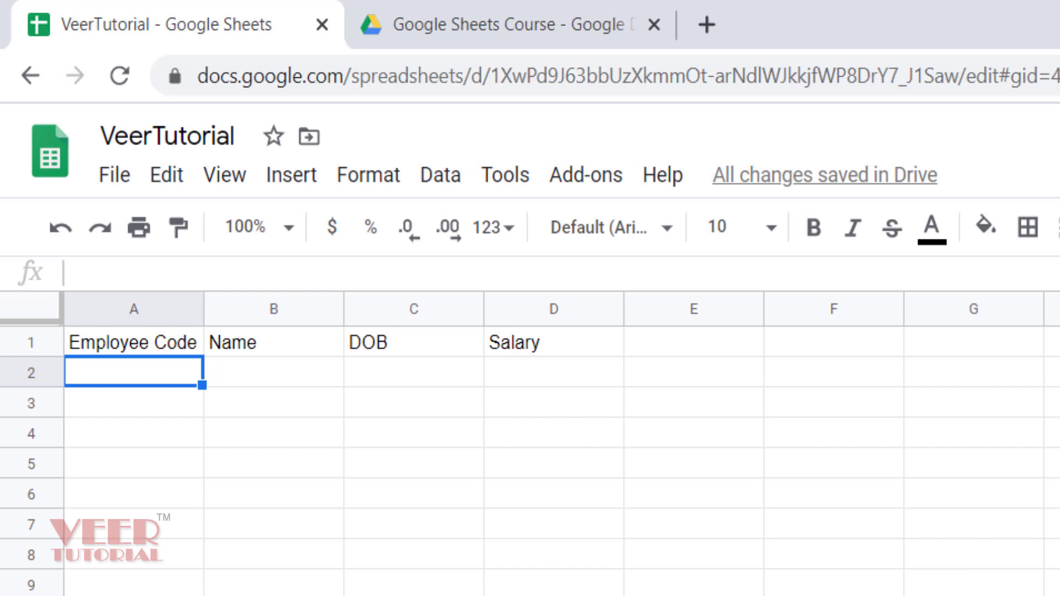
type("100")
key("Tab")
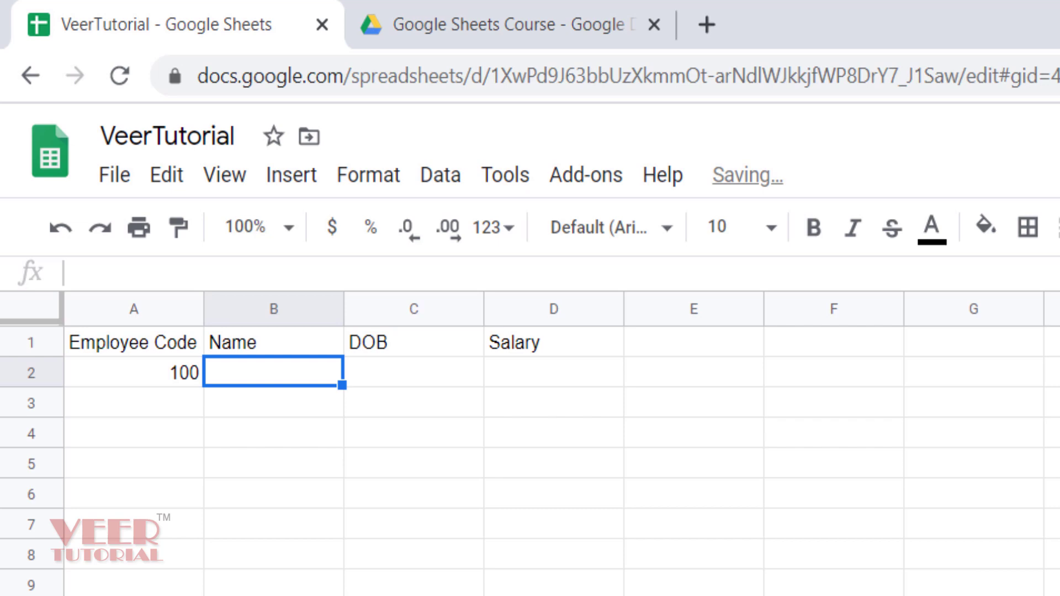
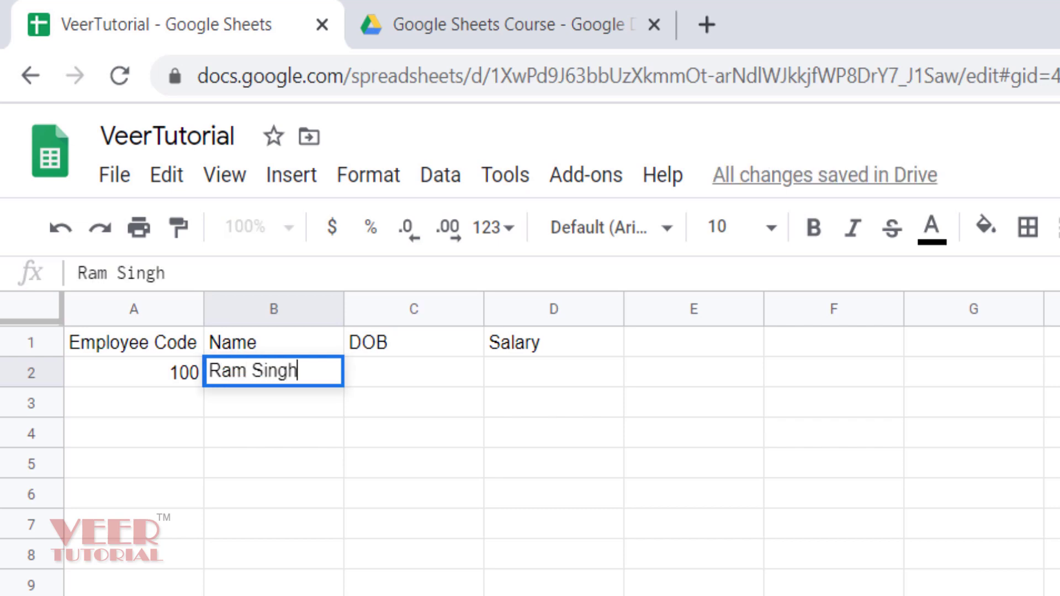
key("Tab")
type("1-")
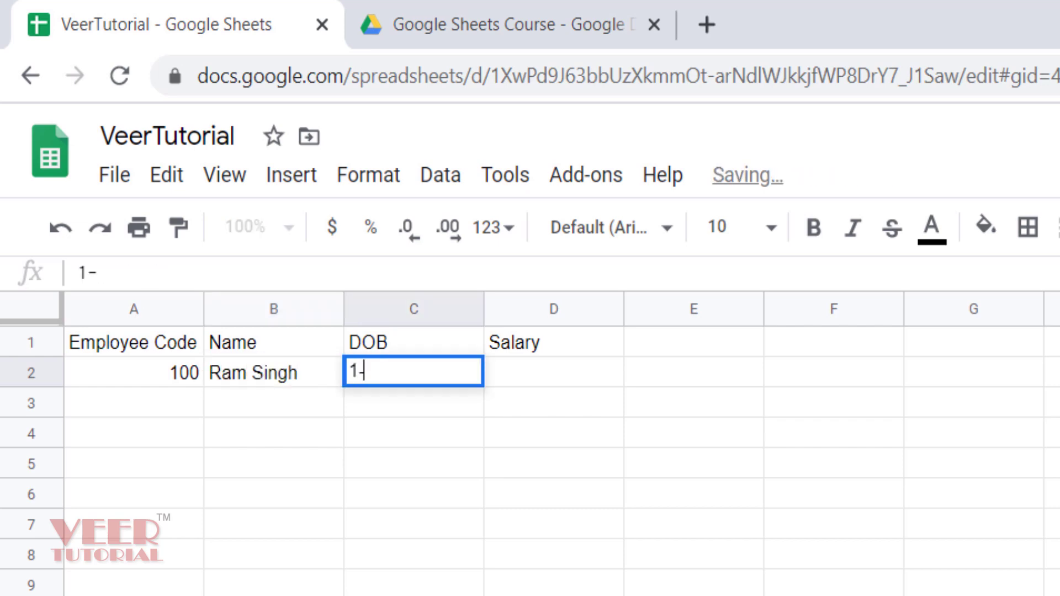
type("1-")
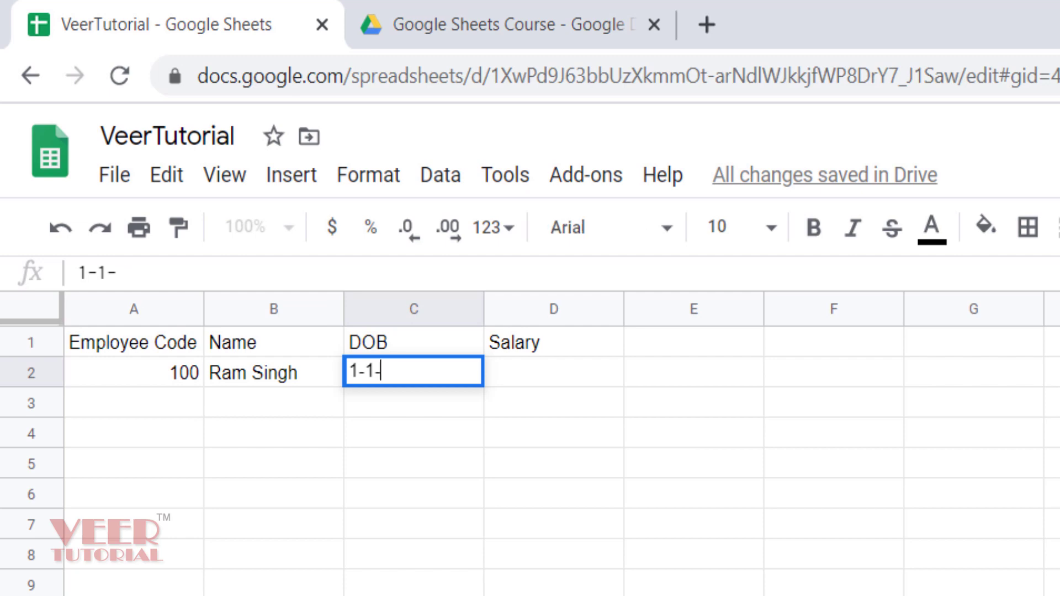
type("1999")
key("BackSpace")
type("1")
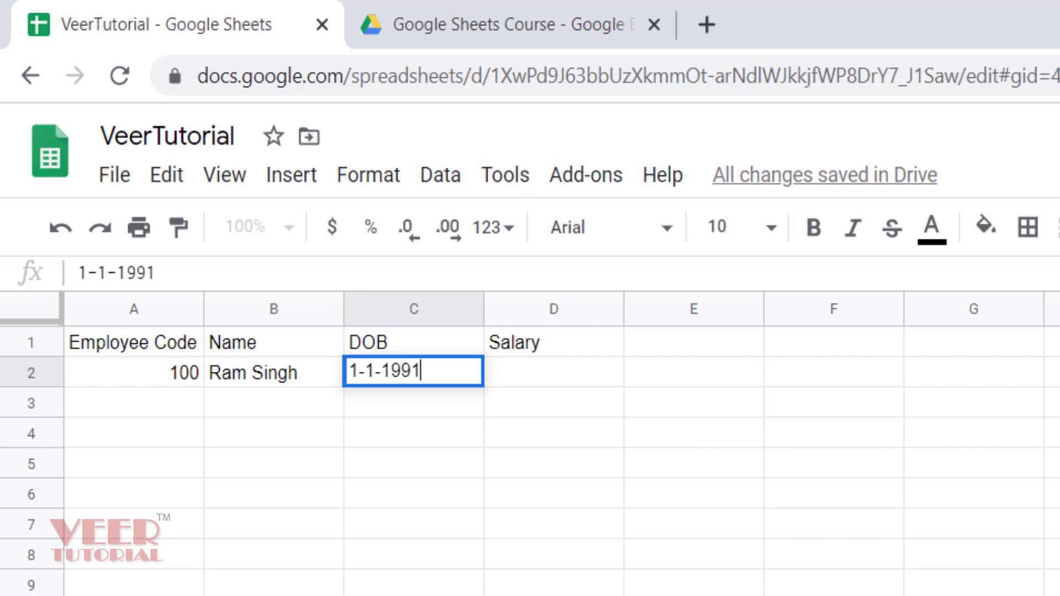
key("Tab")
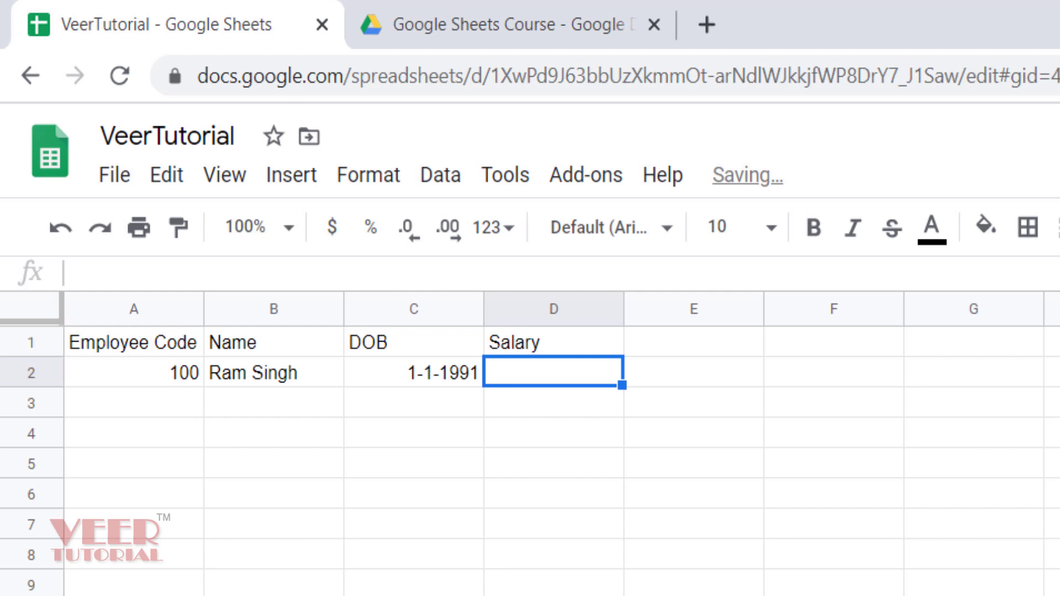
type("500")
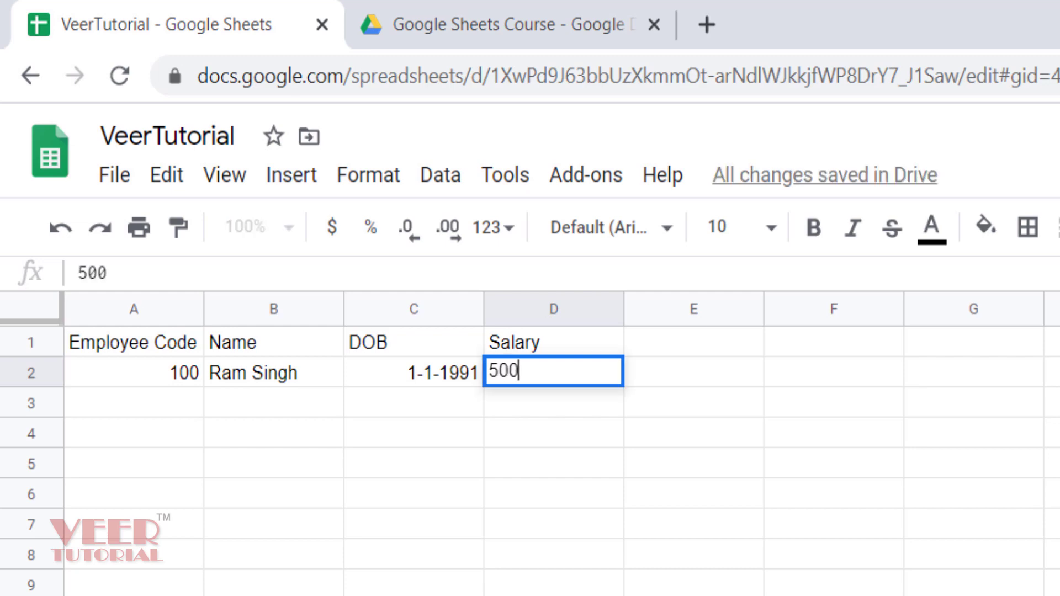
type("0")
key("Return")
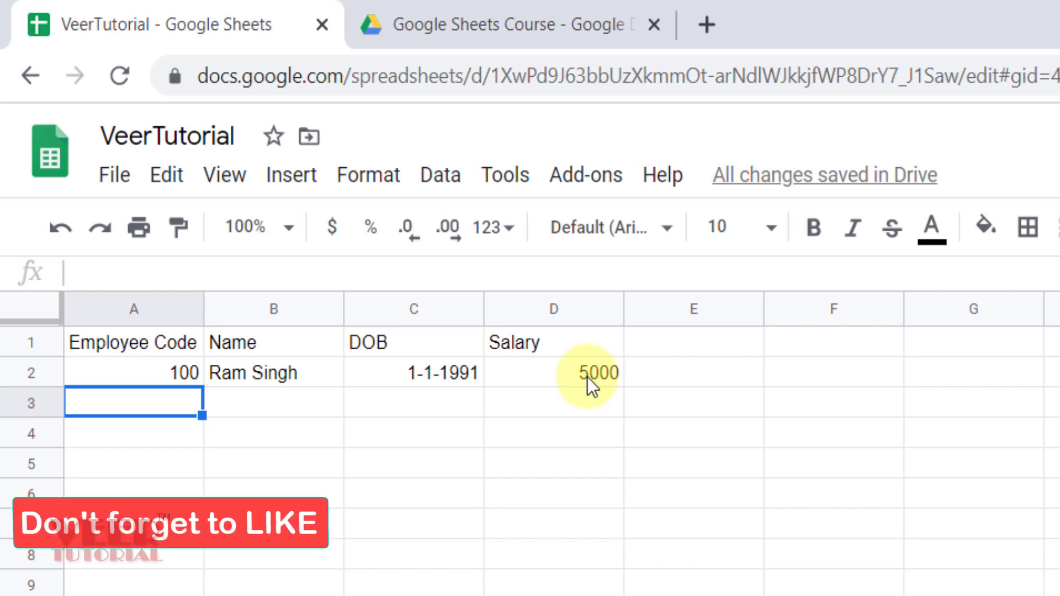
key("Up")
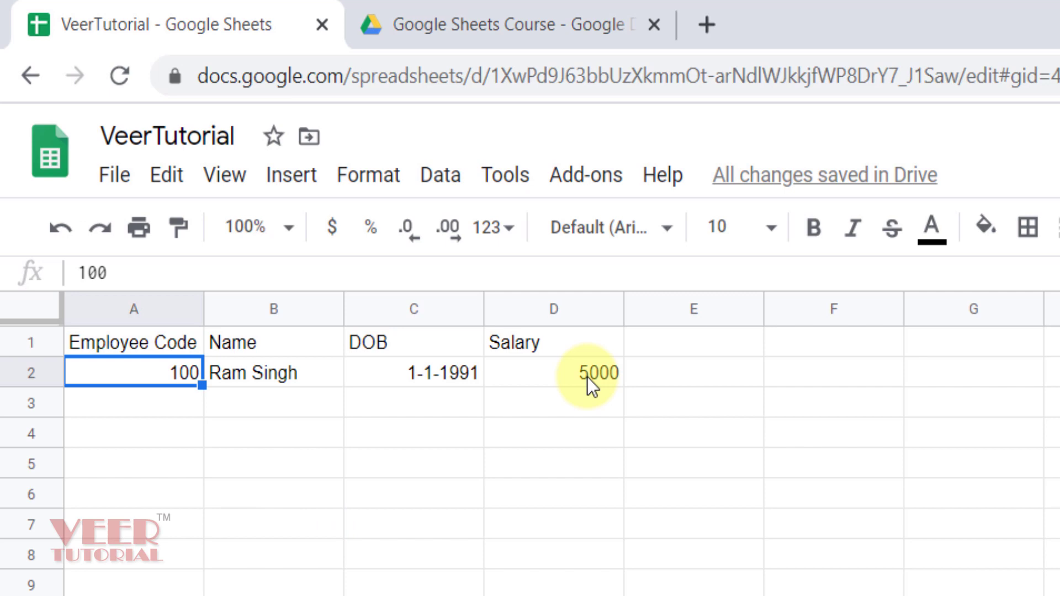
key("Right")
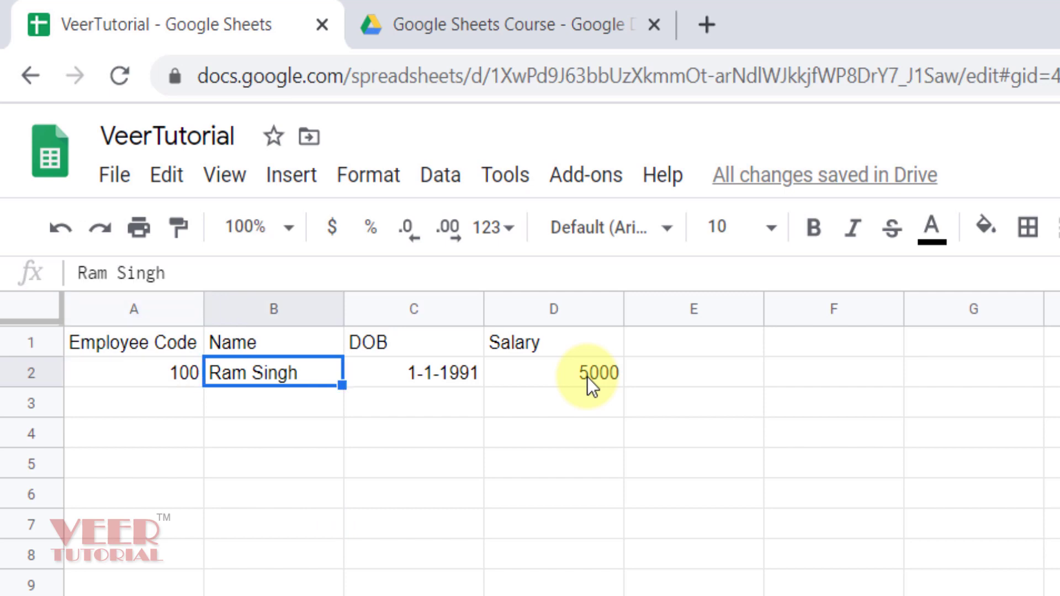
key("Right")
key("Right")
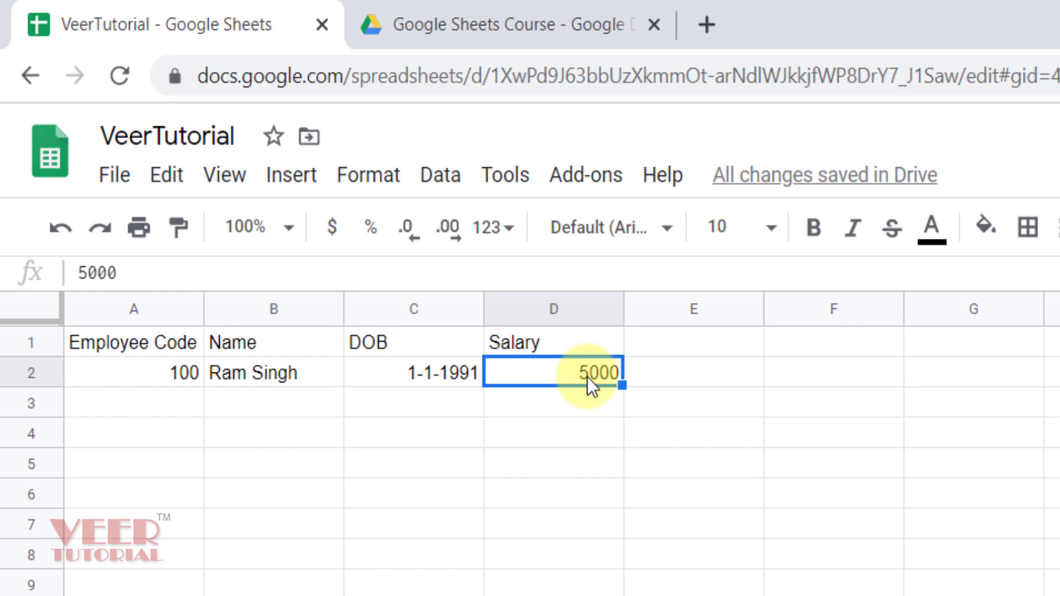
key("Left")
key("Left")
key("Left")
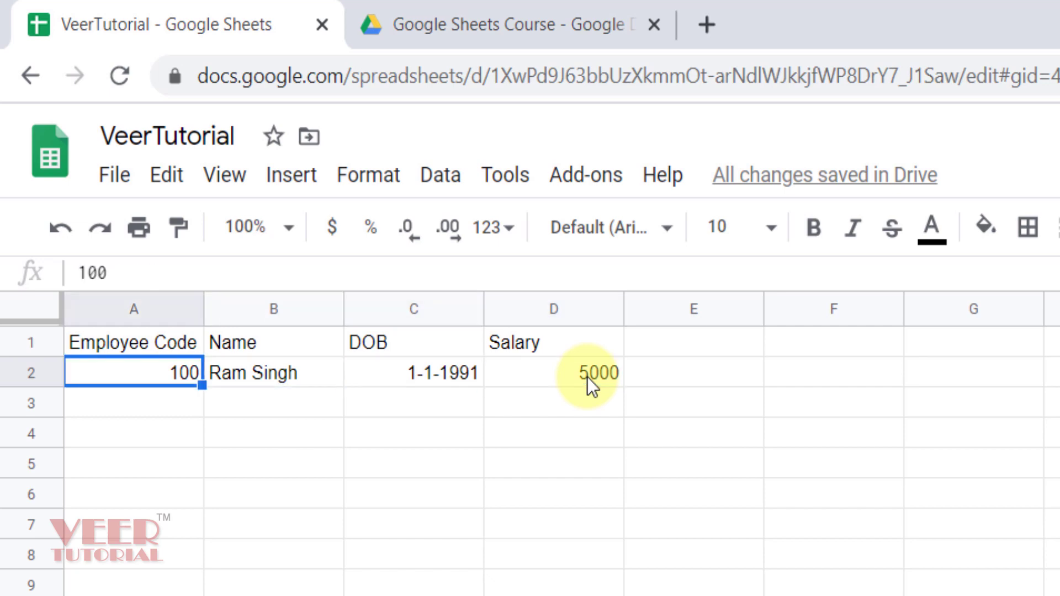
key("Right")
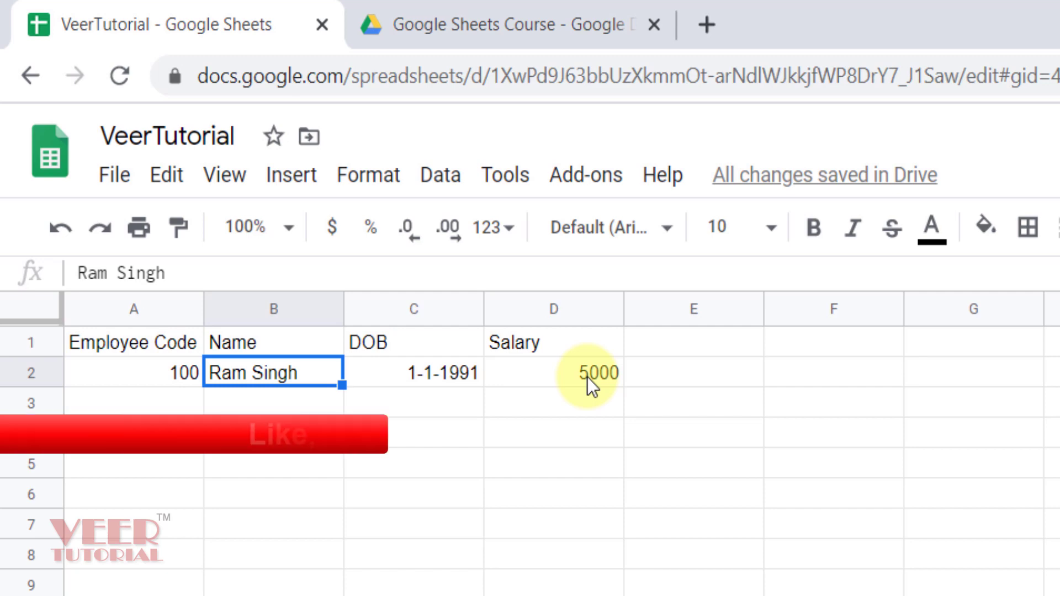
key("ctrl+Right")
key("ctrl+Left")
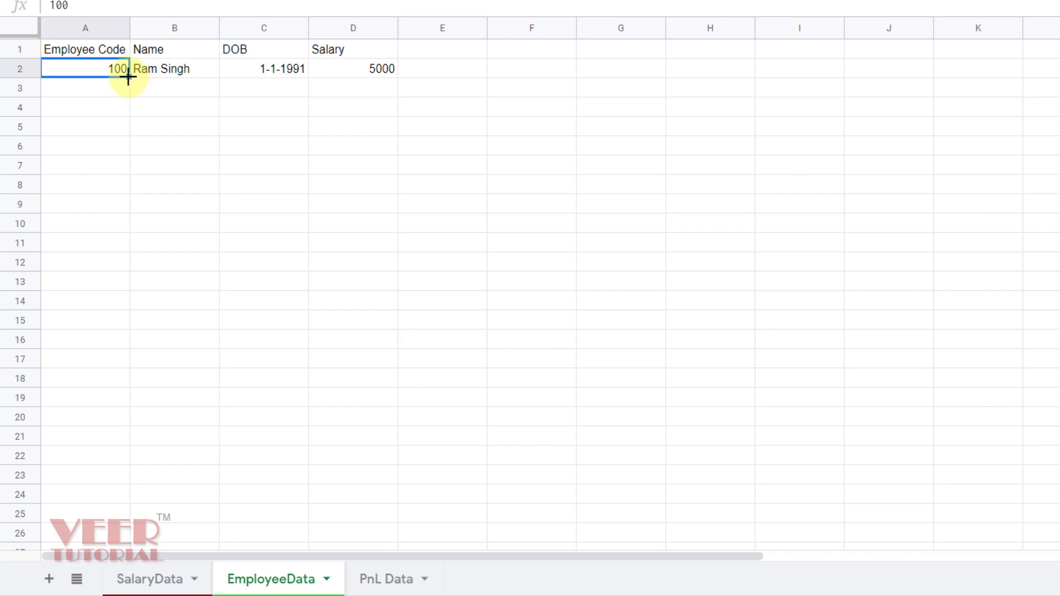
- Fill employee codes 100 through 116 down A2:A18 as a series, undoing a plain copy of 100 first
left_click_drag(129, 76, 116, 375)
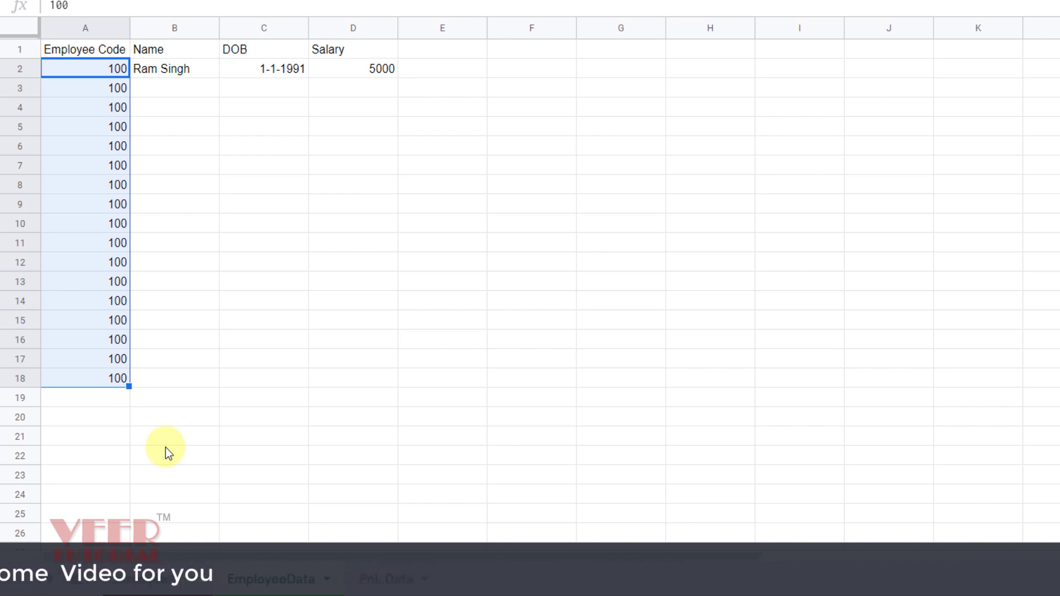
key("ctrl+z")
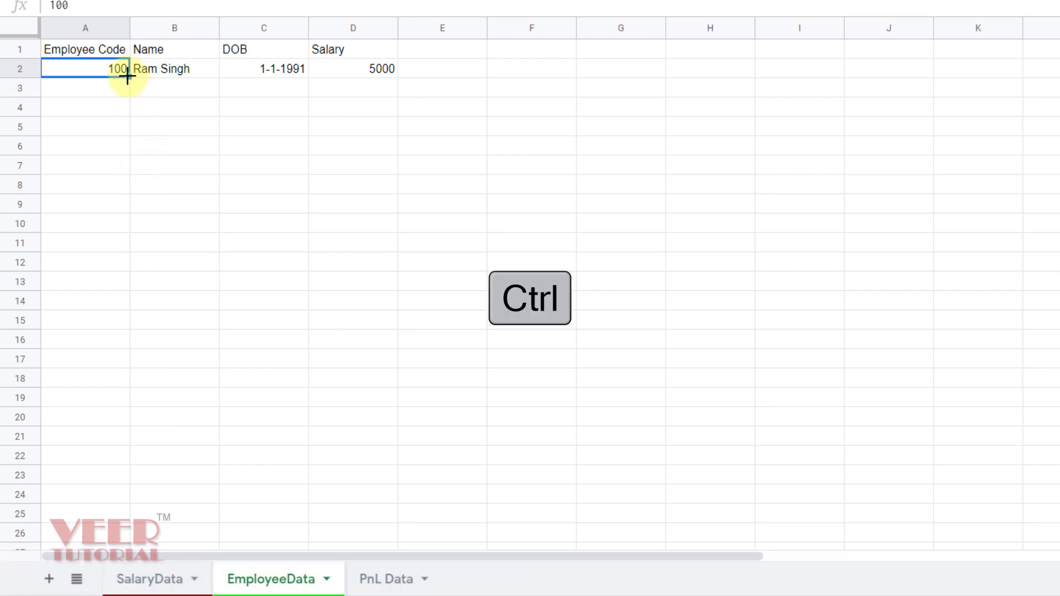
left_click_drag(128, 77, 121, 381)
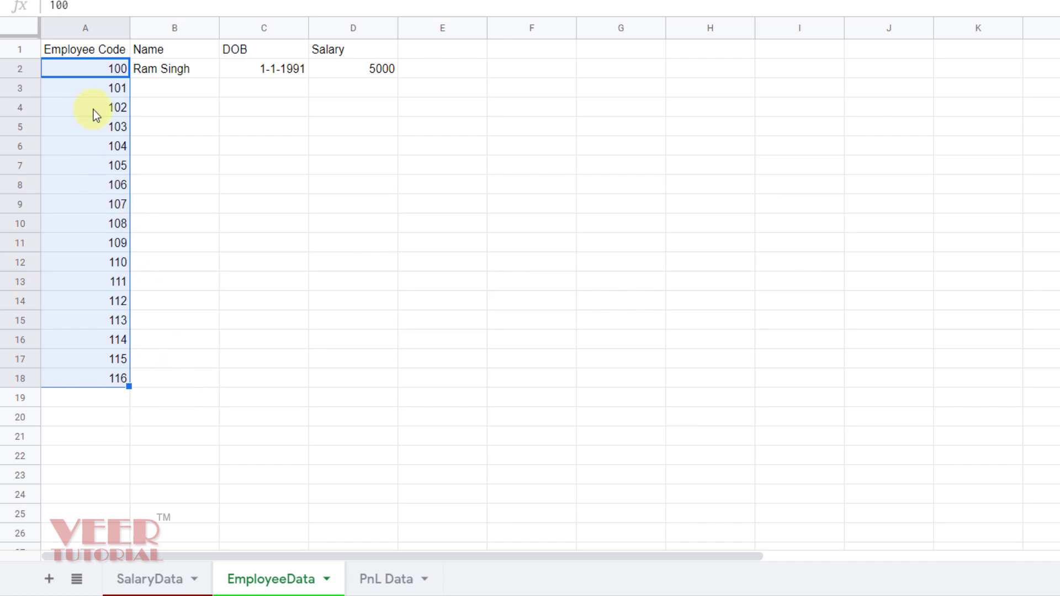
left_click(187, 165)
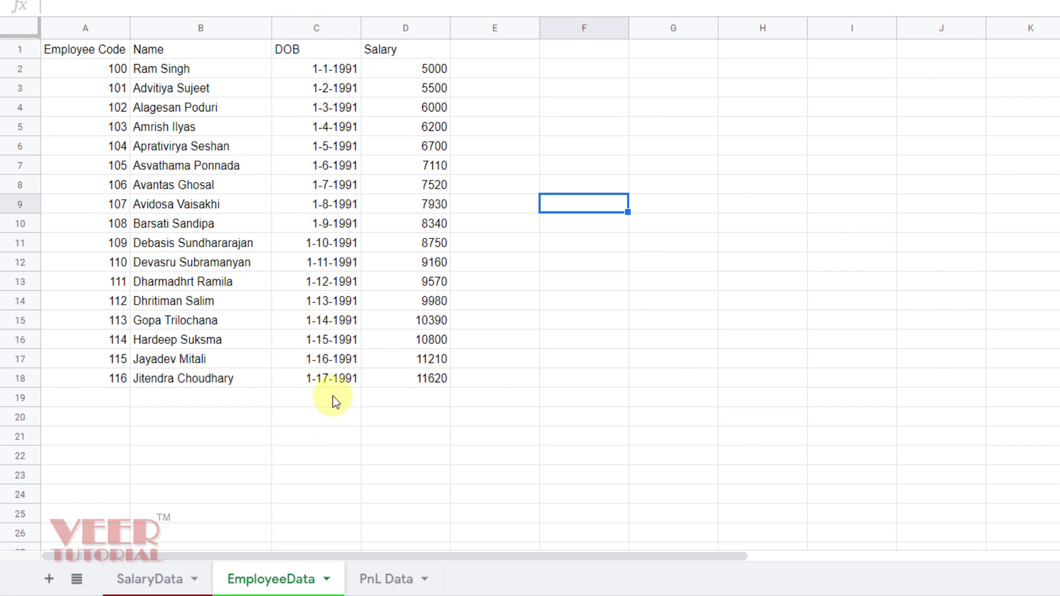
- Select the last date of birth, 1-17-1991, in column C
left_click(324, 383)
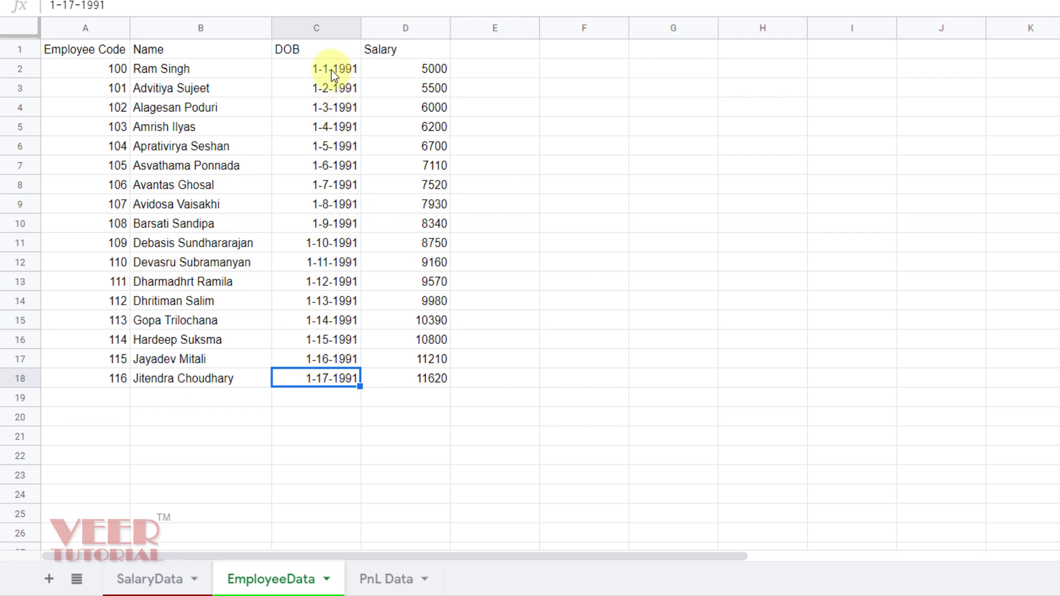
- Format the DOB cells C2:C18 as spelled-out dates like September 26, 2008
left_click_drag(332, 70, 337, 374)
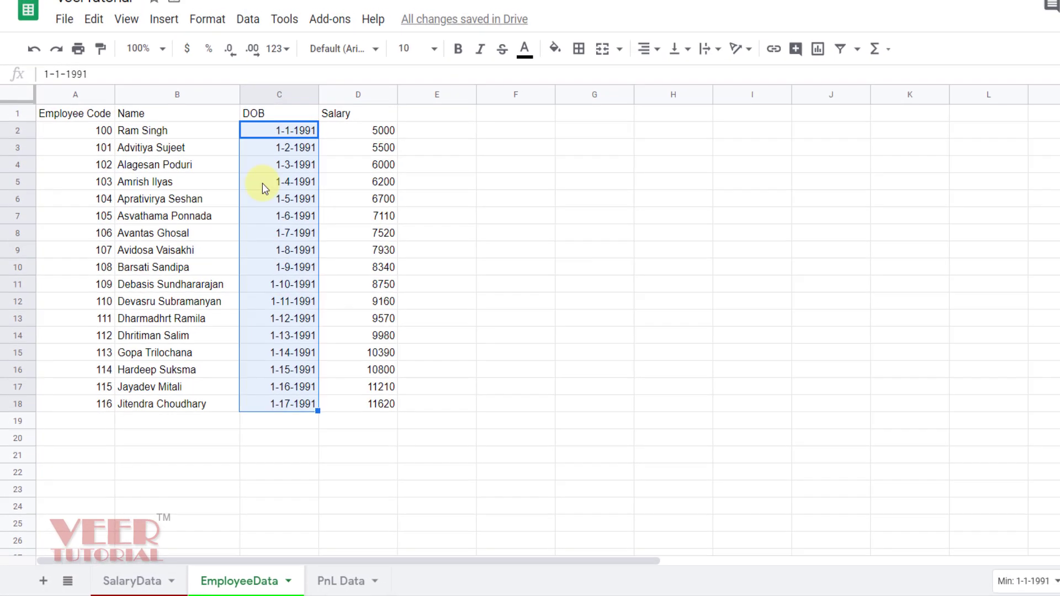
left_click(206, 39)
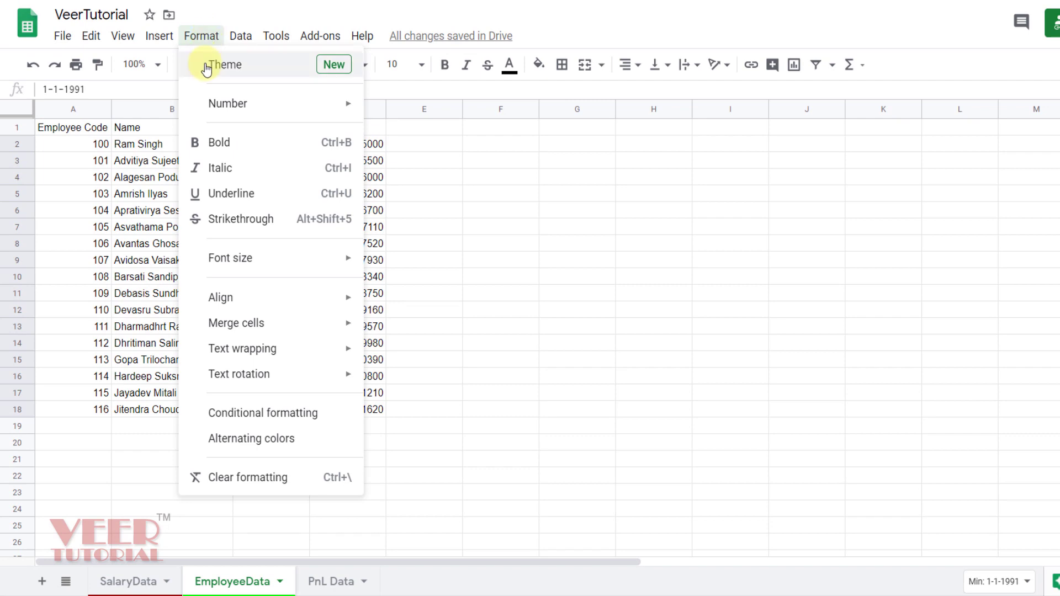
mouse_move(248, 104)
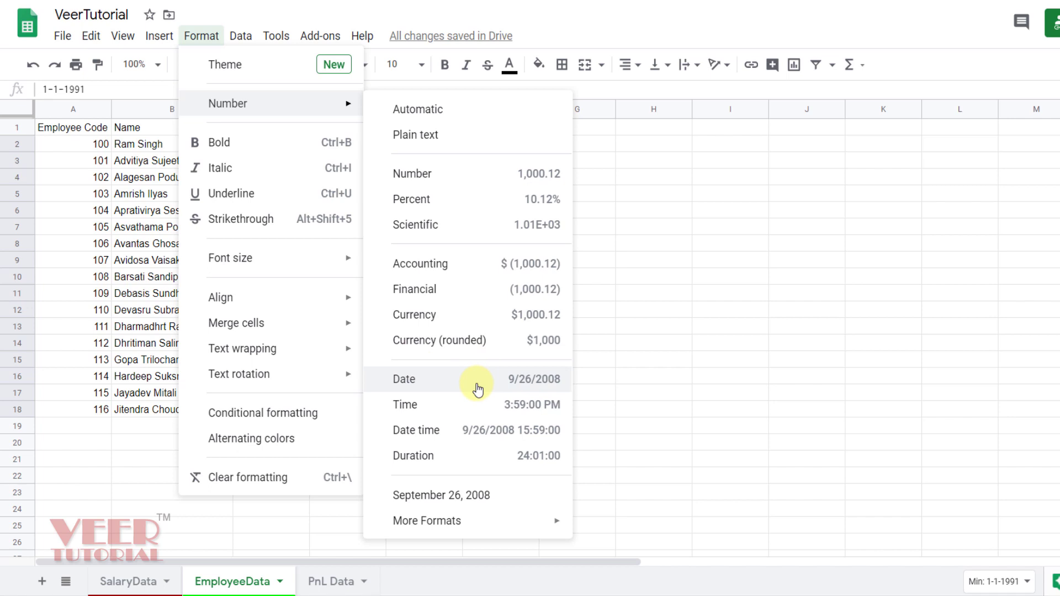
left_click(472, 495)
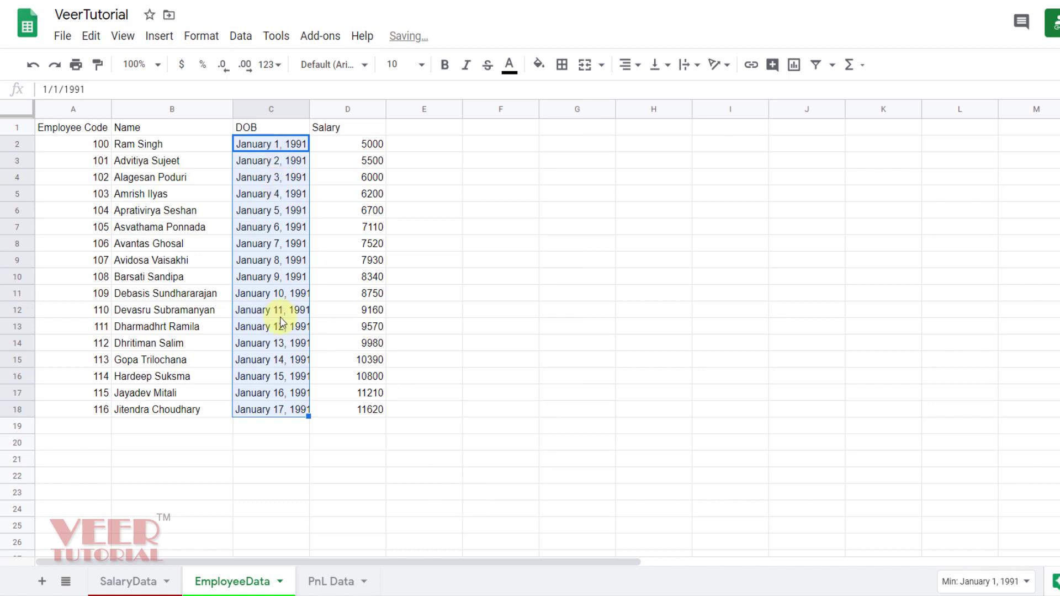
left_click(204, 38)
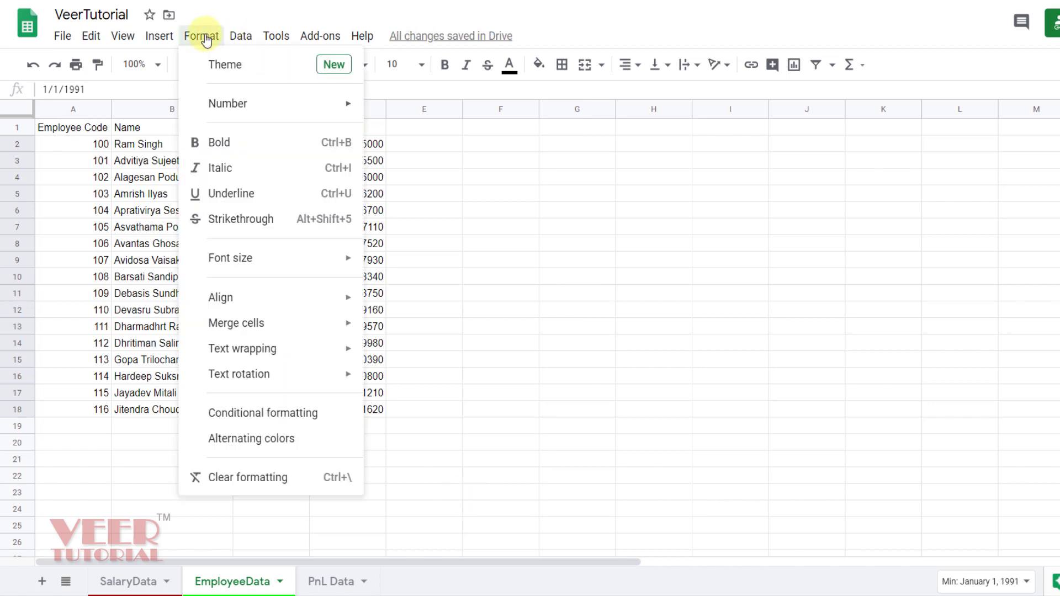
left_click(206, 39)
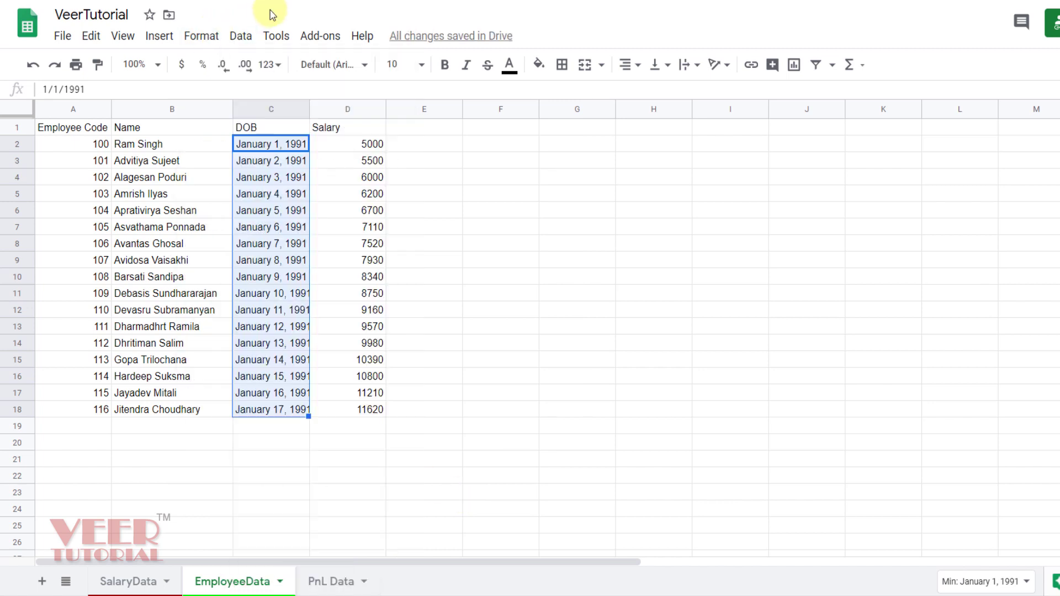
left_click(211, 38)
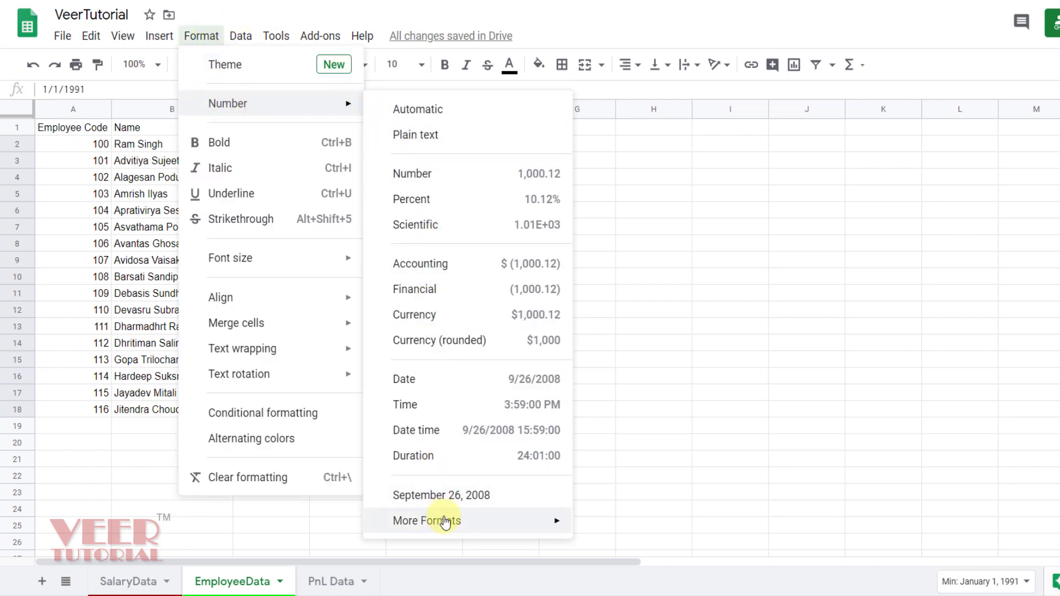
mouse_move(426, 521)
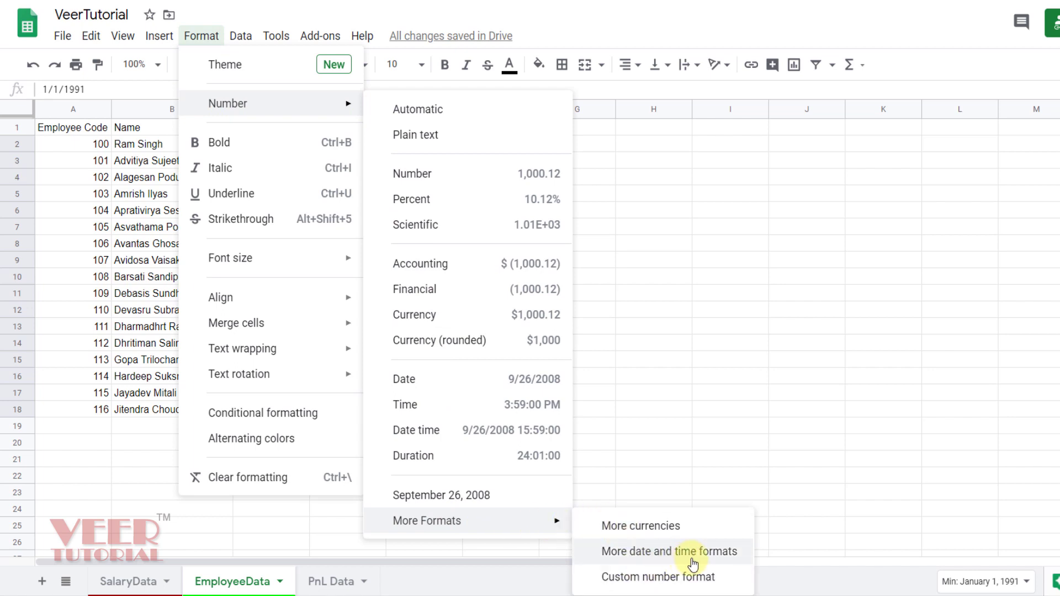
- Apply the 5-Aug-1930 day-month-year date pattern to the DOB column
left_click(694, 553)
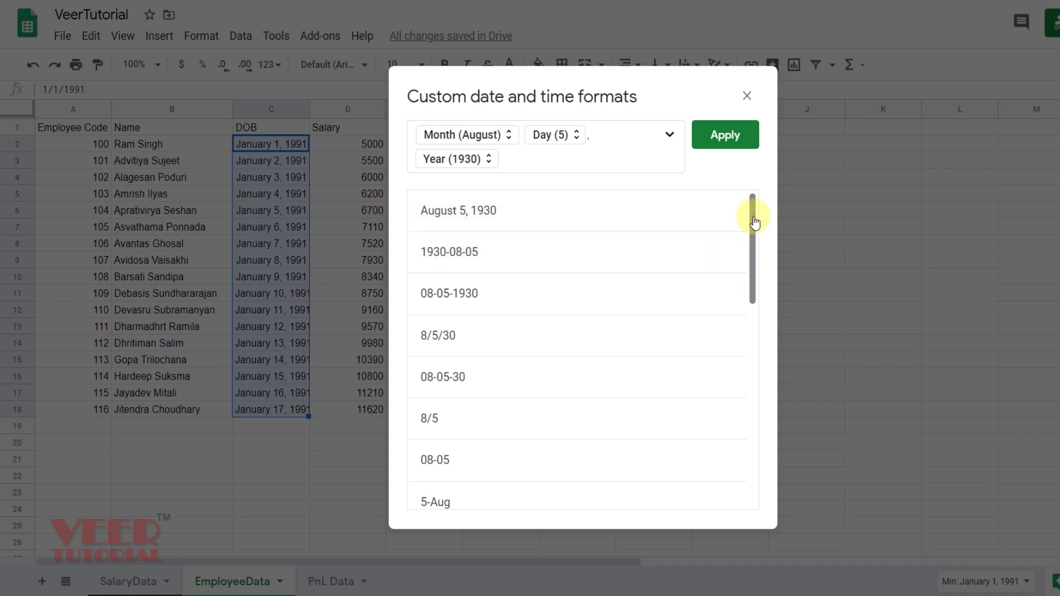
mouse_move(754, 221)
left_mouse_down()
mouse_move(777, 449)
mouse_move(766, 308)
left_mouse_up()
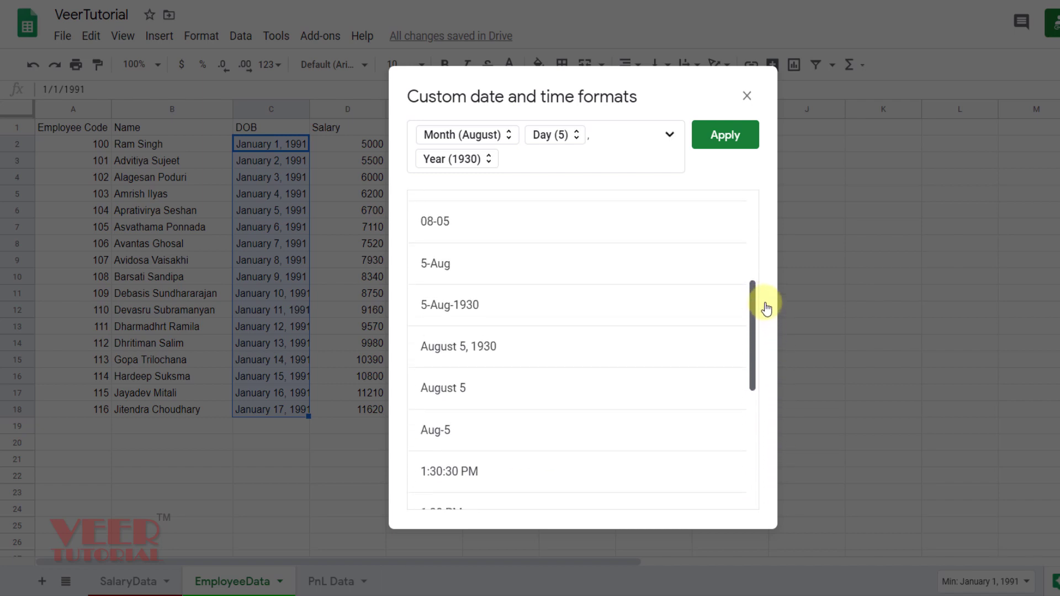
left_click(440, 306)
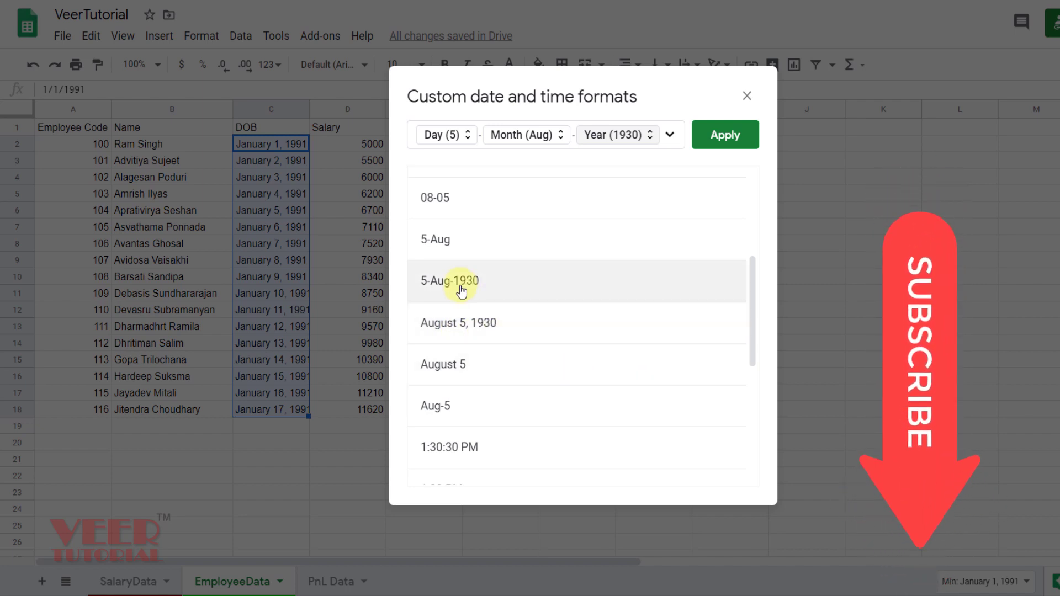
left_click(713, 135)
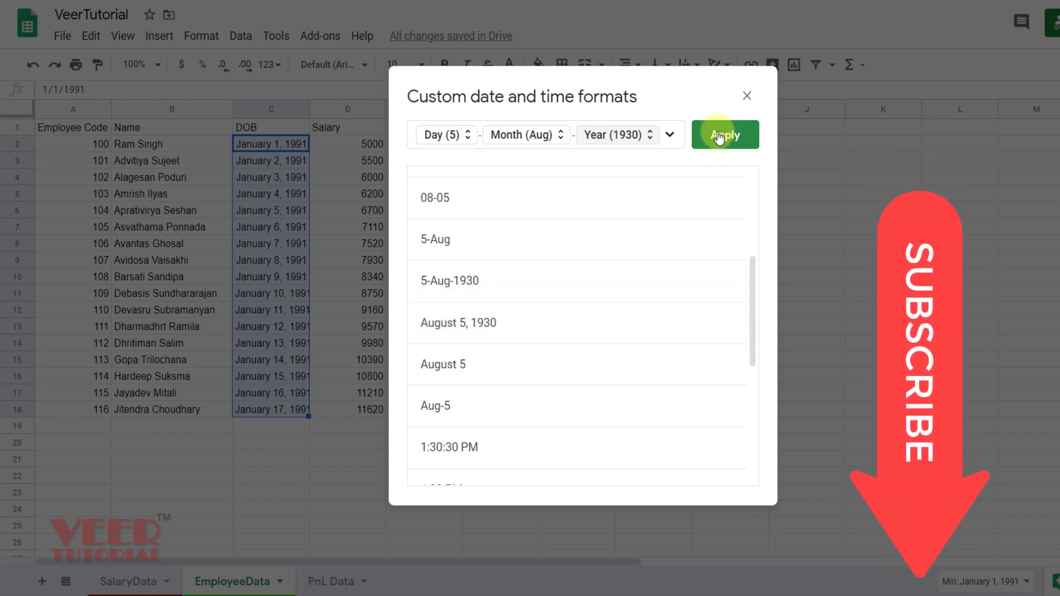
left_click(273, 478)
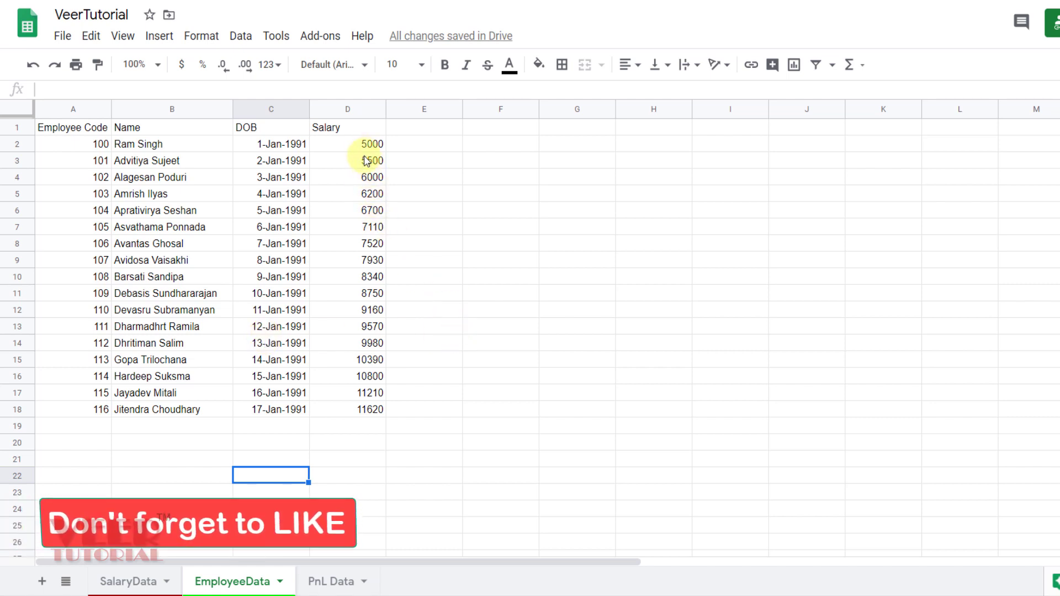
- Select the salary figures D2:D18 and bring up the number formatting choices
left_click_drag(367, 145, 350, 421)
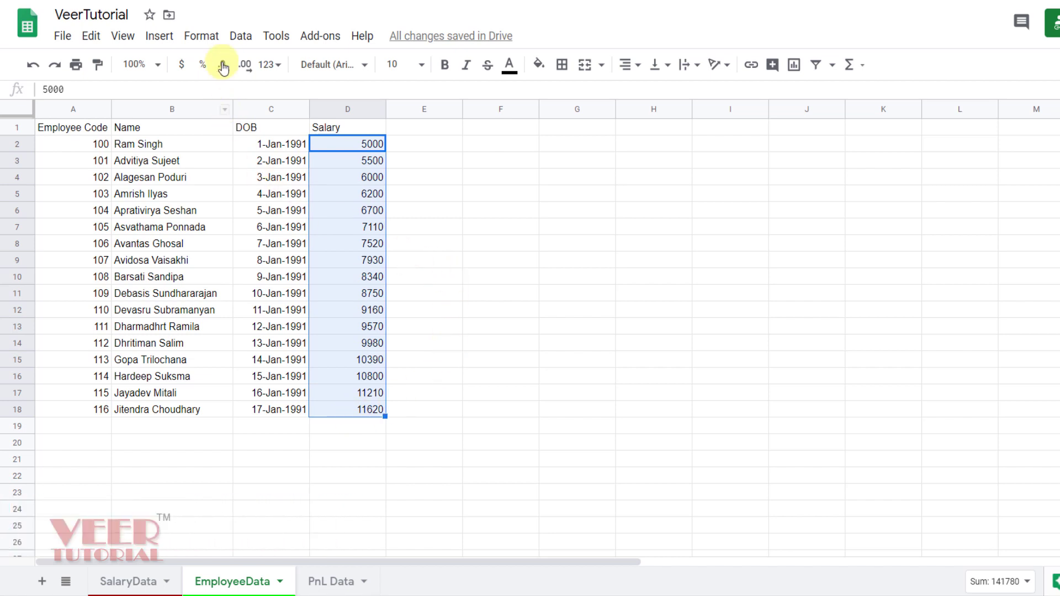
left_click(202, 36)
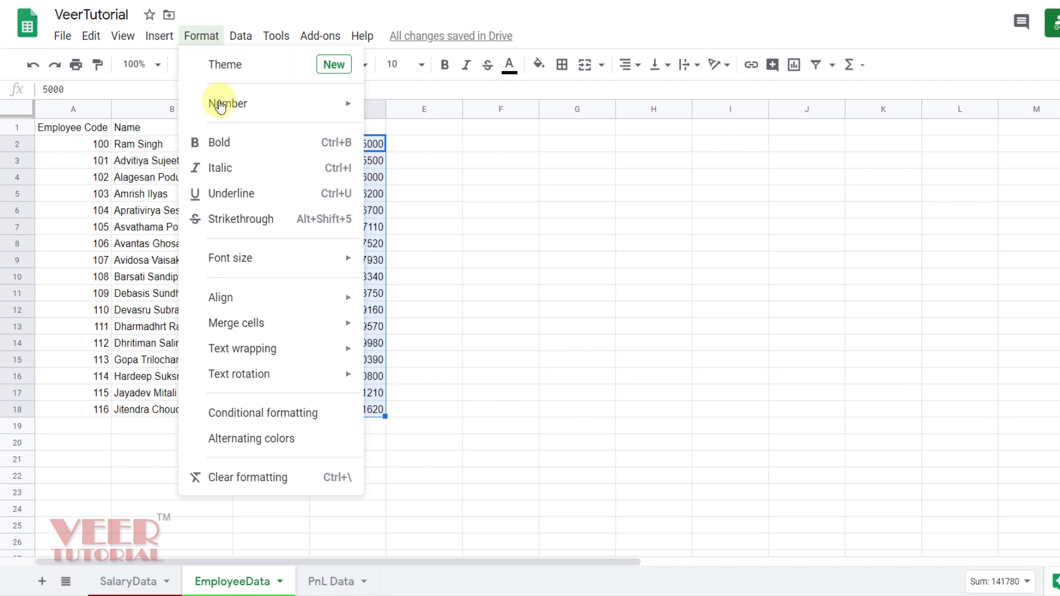
mouse_move(228, 104)
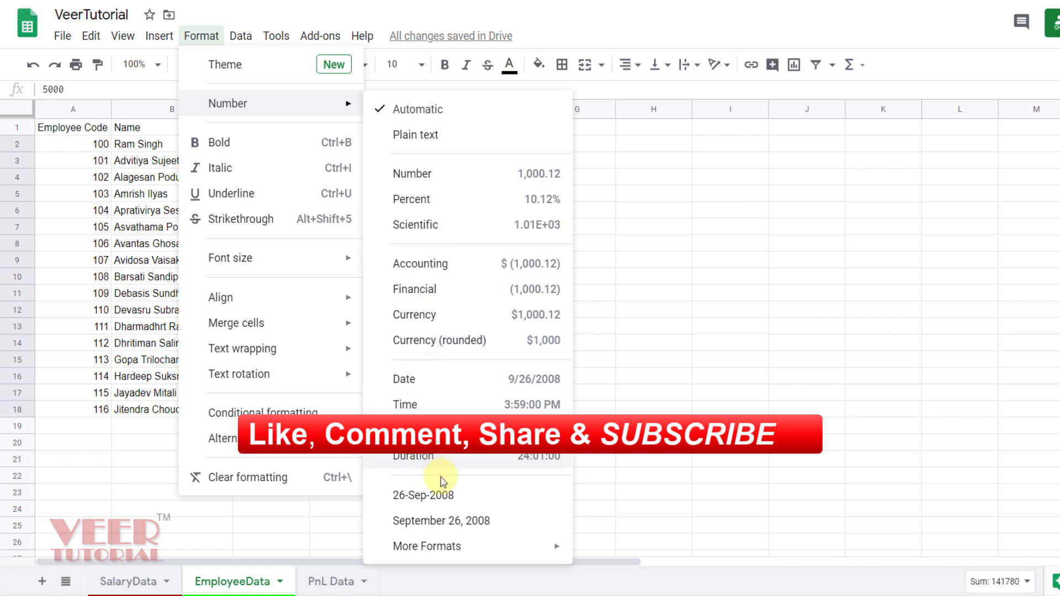
mouse_move(427, 546)
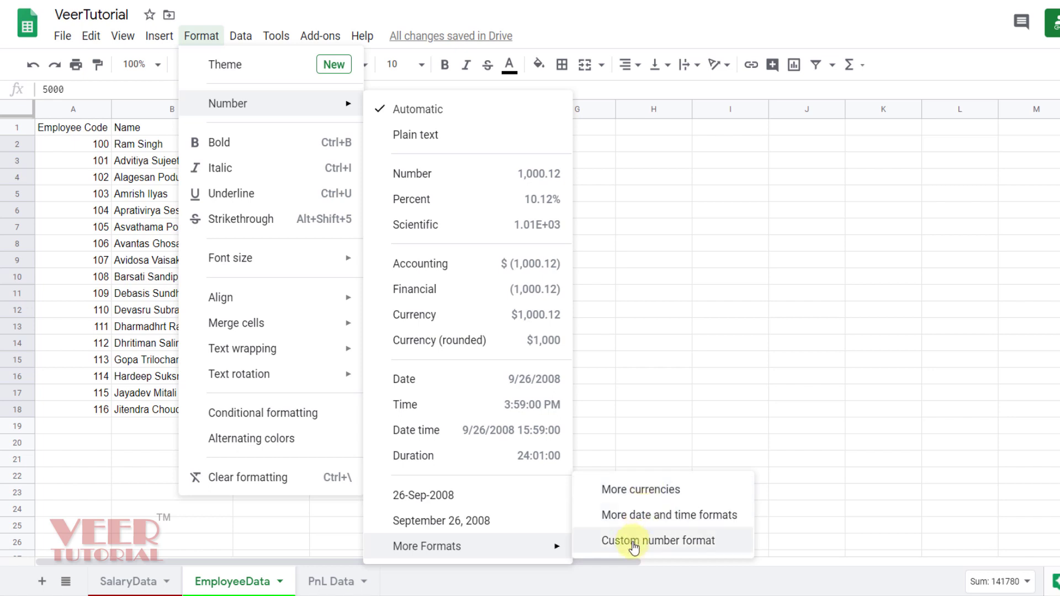
- Set the salaries to Indian Rupee currency format via More currencies
left_click(652, 492)
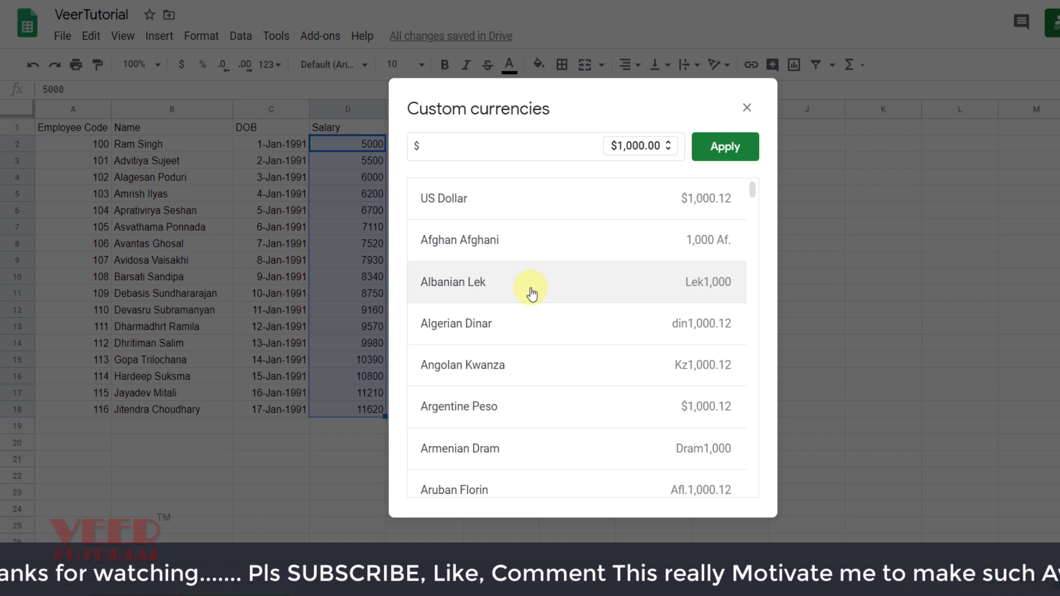
left_click(502, 142)
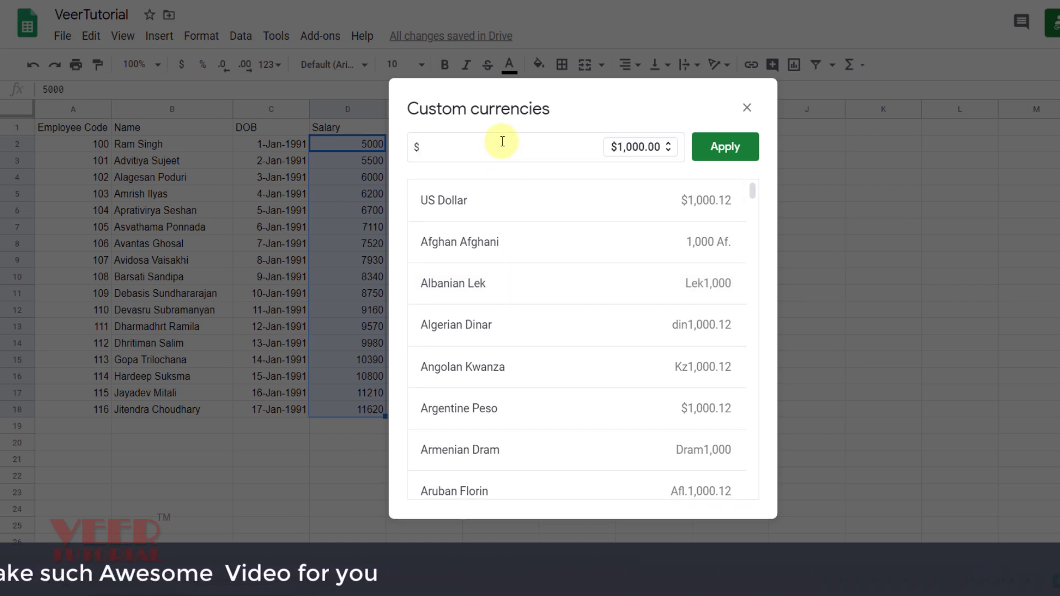
key("BackSpace")
type("indi")
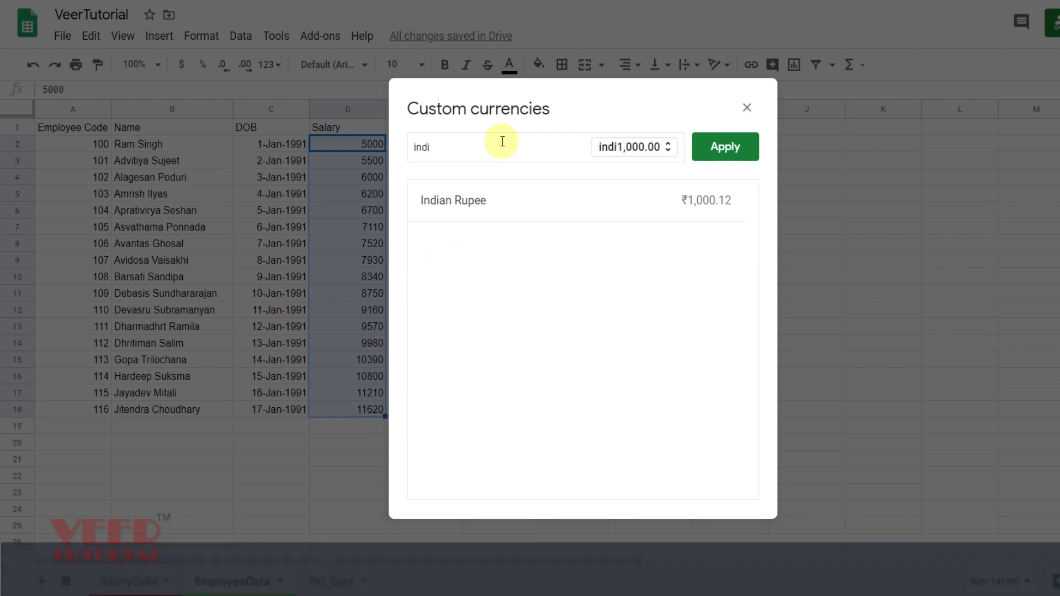
left_click(474, 211)
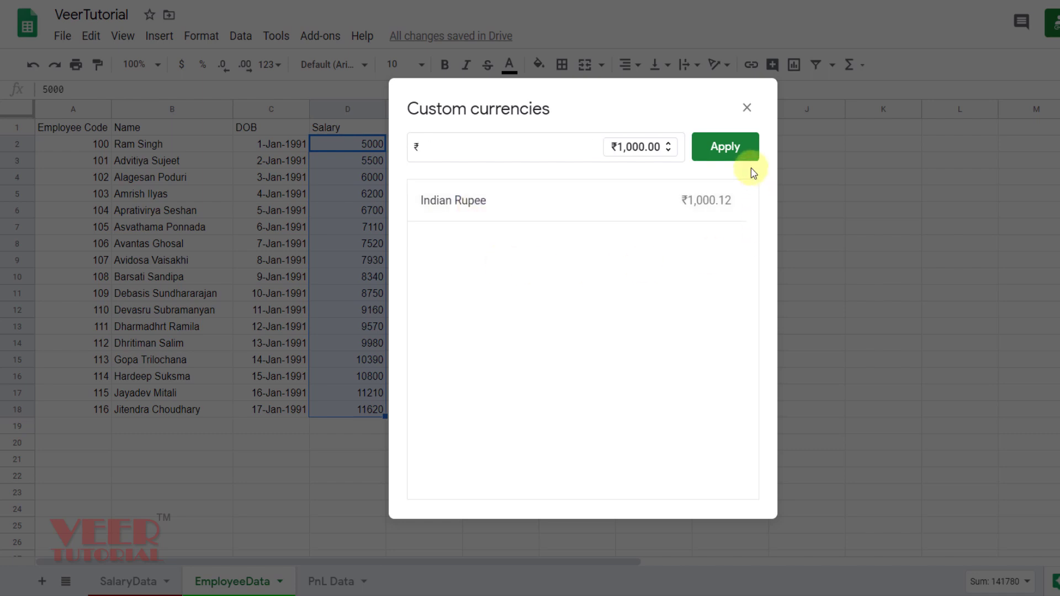
left_click(727, 151)
left_click(500, 338)
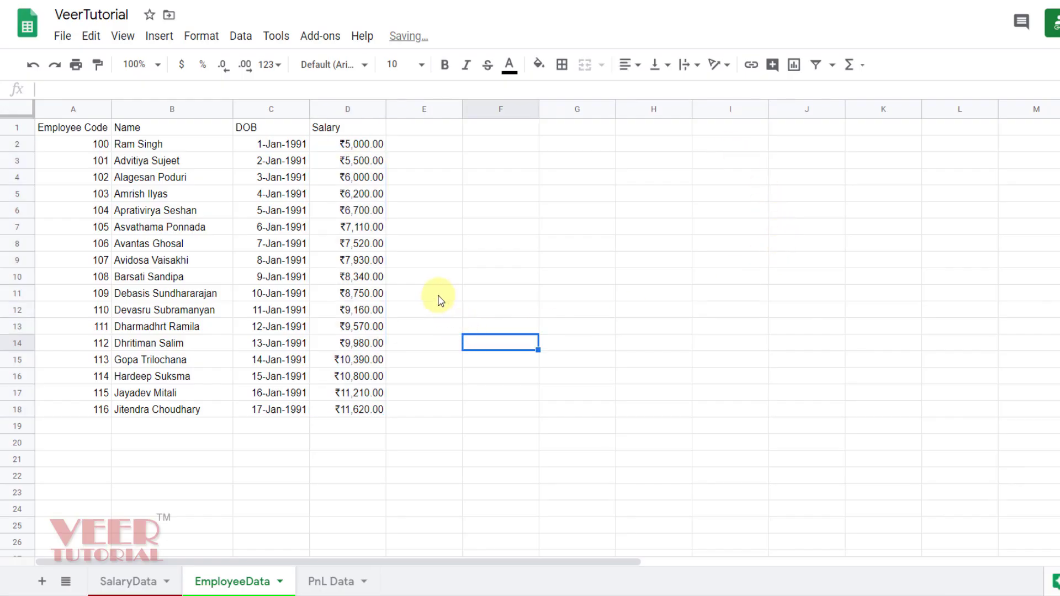